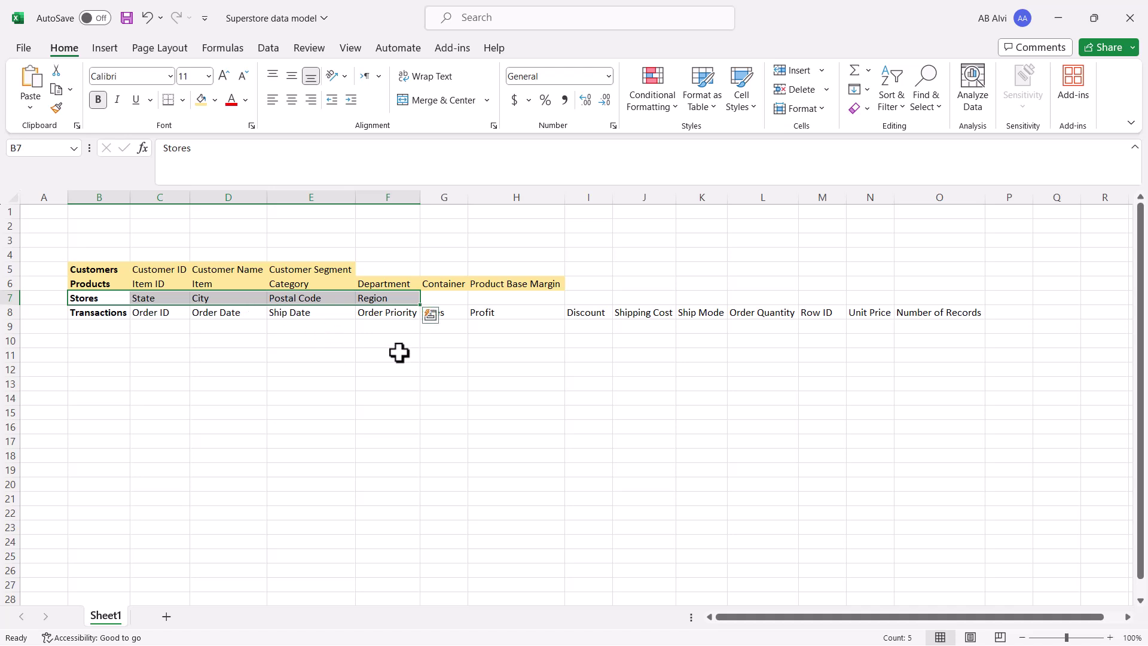
Switch to Power Query Editor, create a reference of the Superstore query and move it into the Data Model group.
{"action": "key", "text": "alt+Tab"}
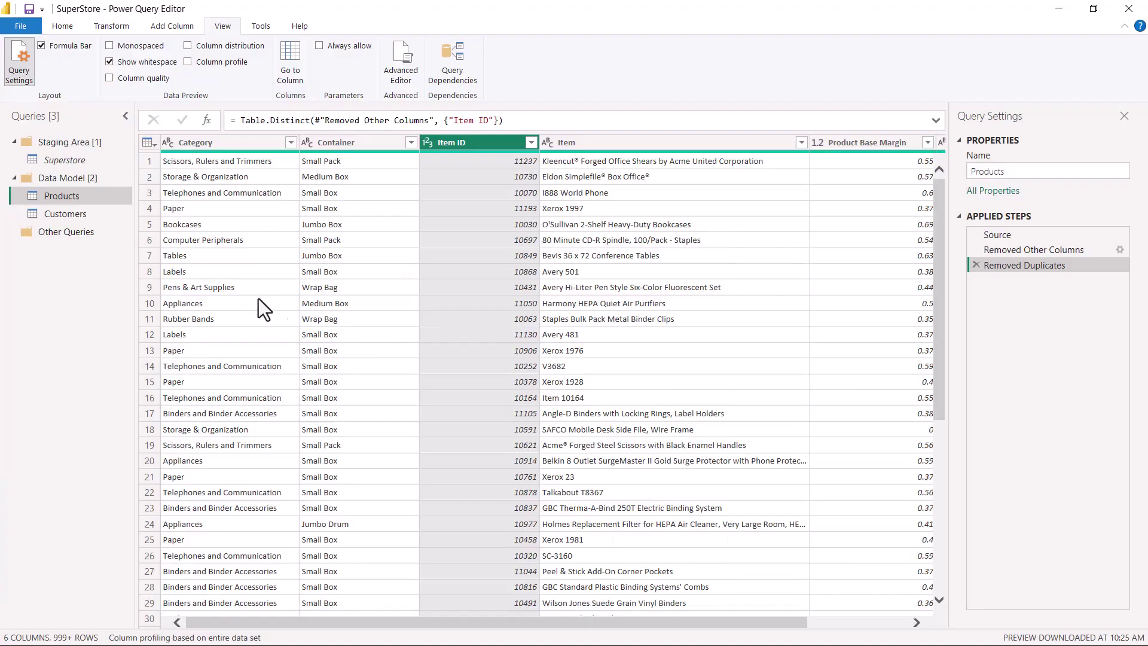
{"action": "left_click", "coordinate": [61, 163]}
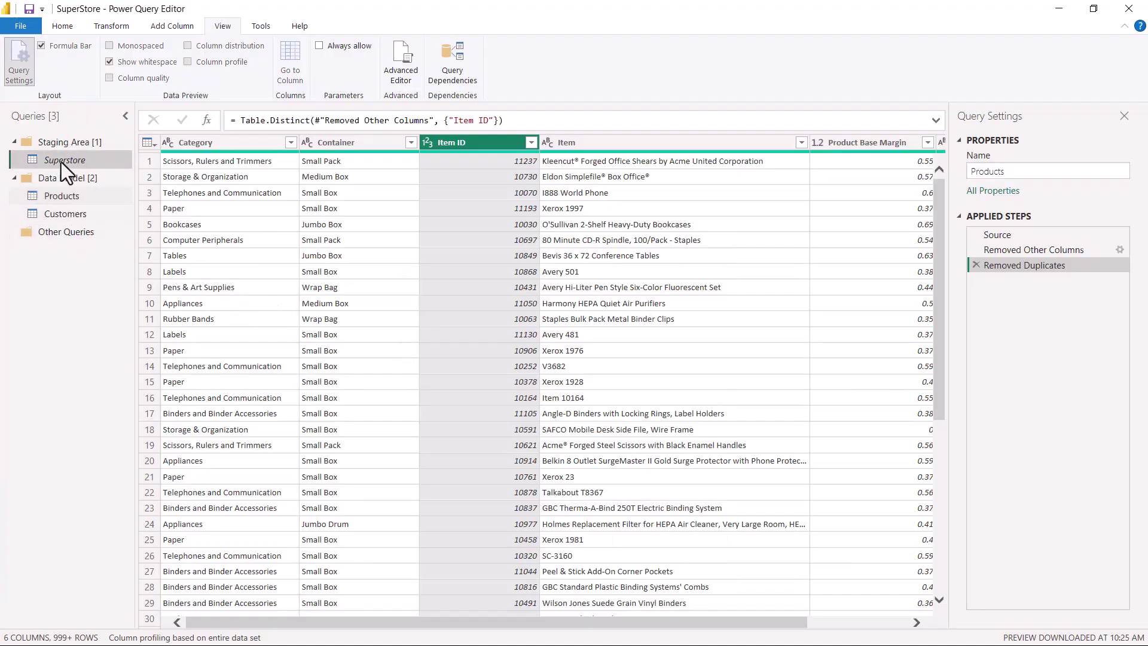
{"action": "right_click", "coordinate": [63, 160]}
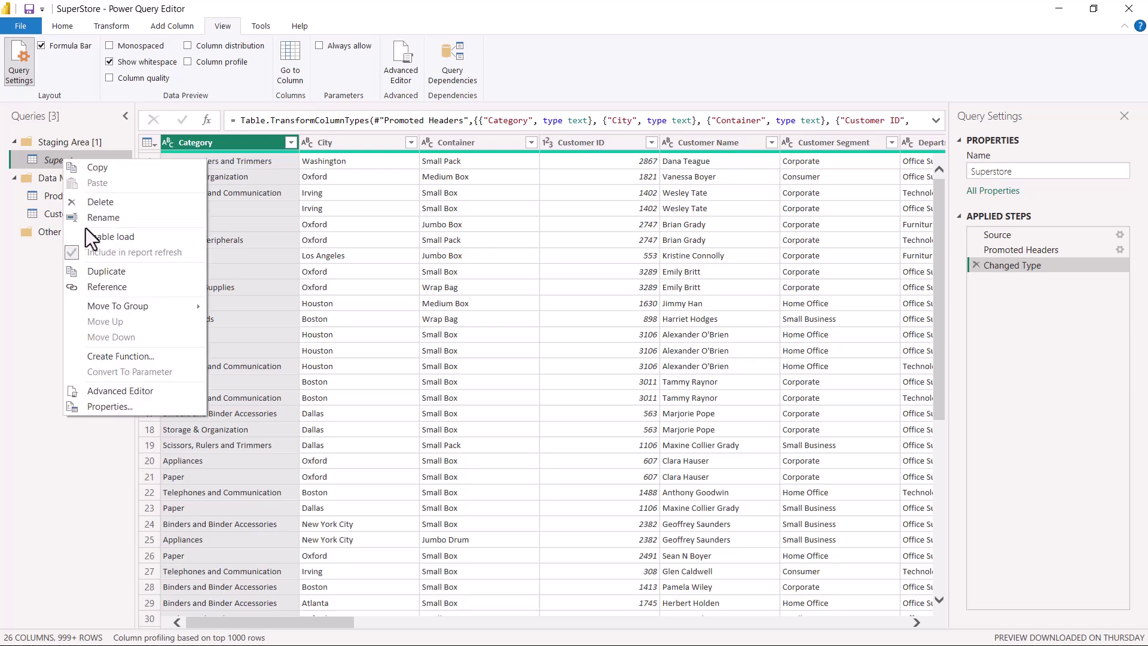
{"action": "left_click", "coordinate": [96, 285]}
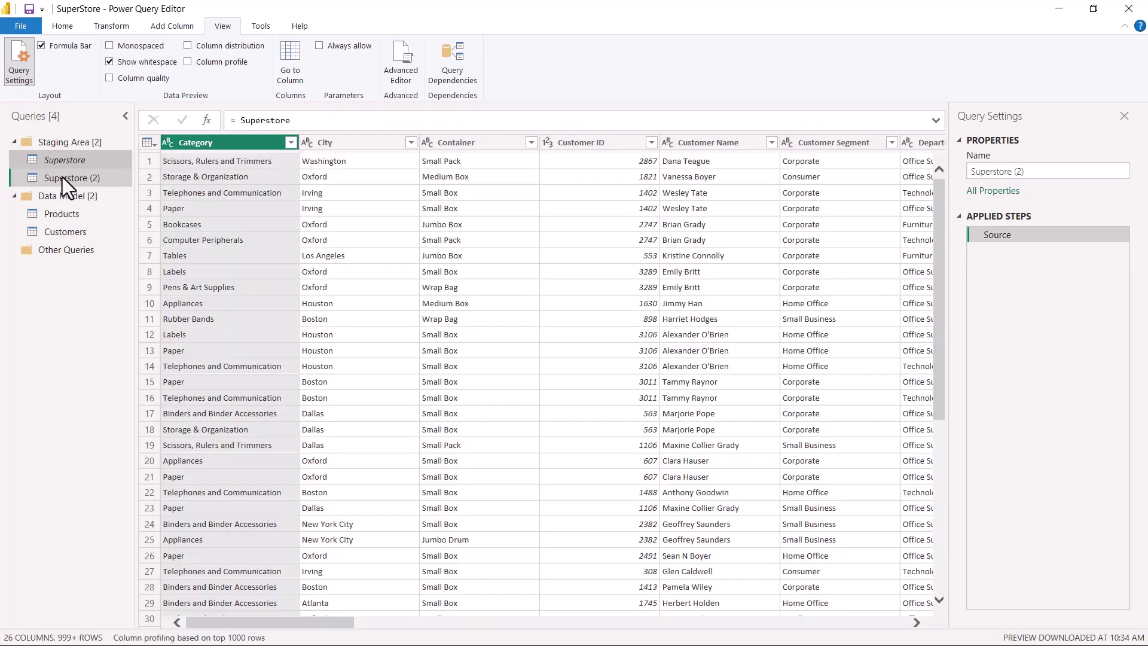
{"action": "left_click_drag", "start_coordinate": [62, 178], "coordinate": [63, 229]}
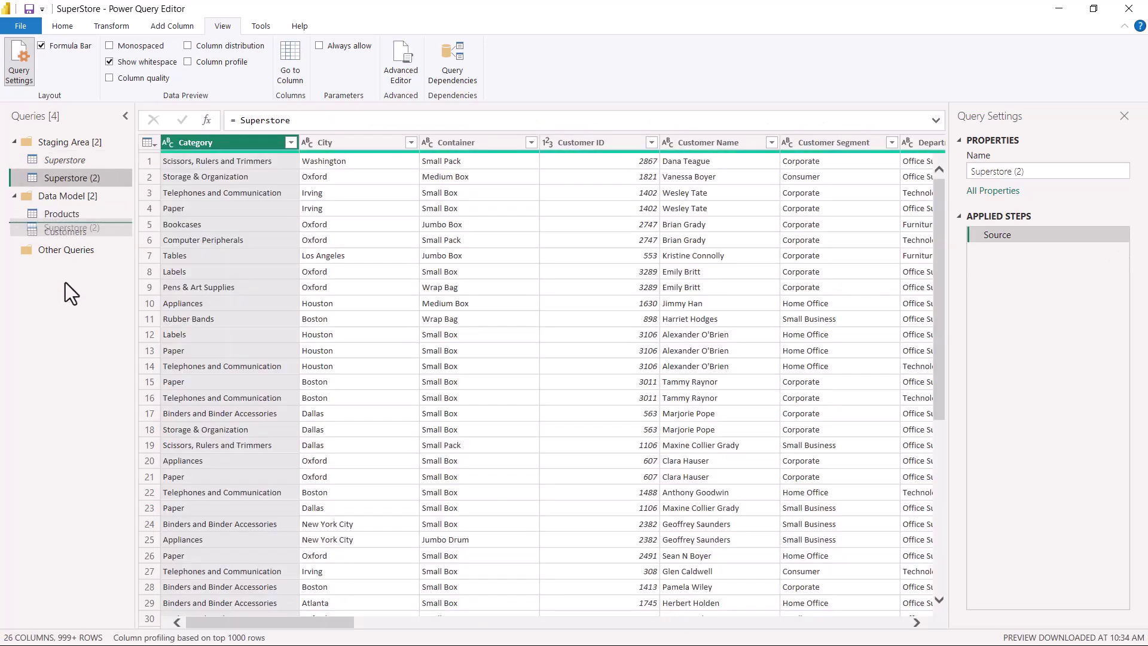
Rename the referenced Superstore (2) query to Stores.
{"action": "left_click", "coordinate": [1011, 172]}
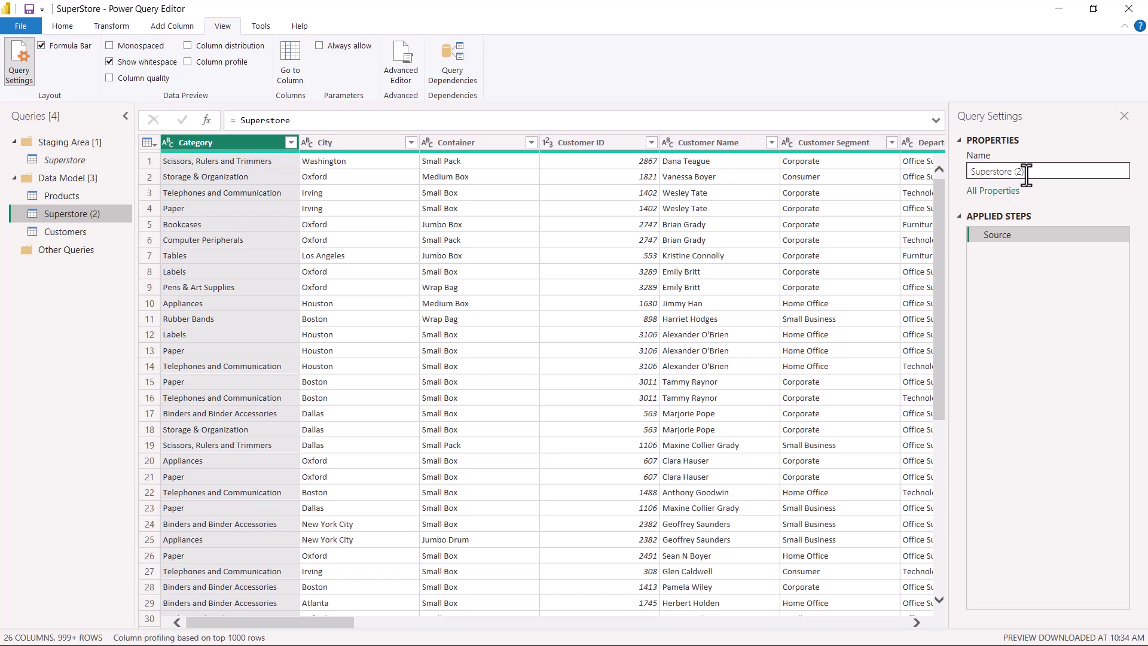
{"action": "type", "text": "Stores"}
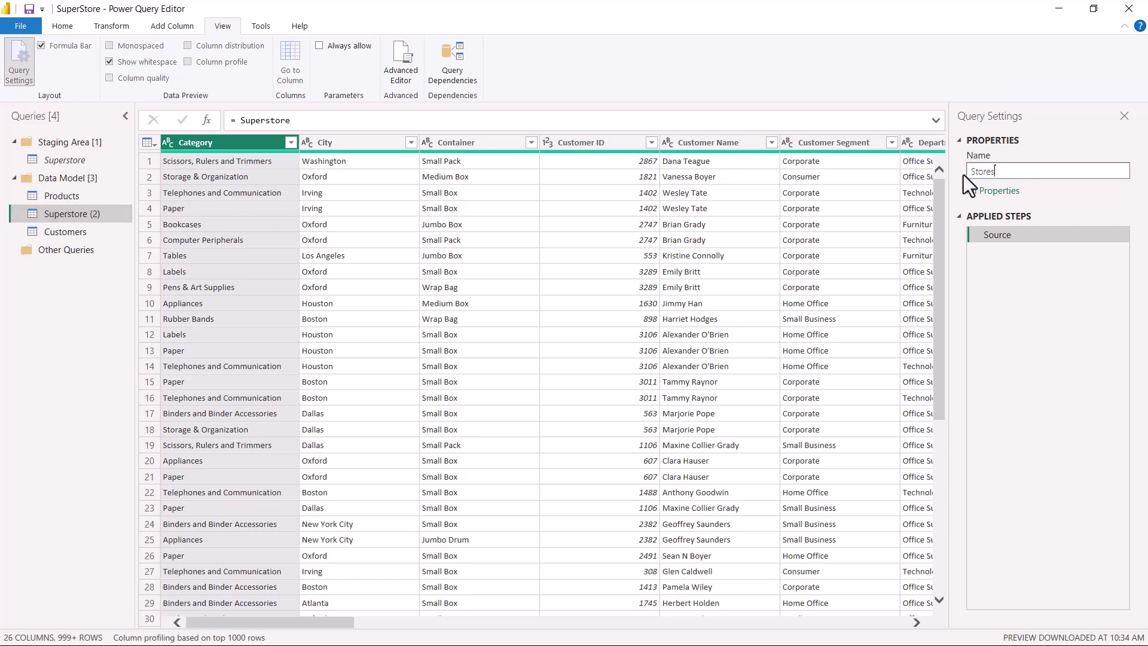
{"action": "key", "text": "Return"}
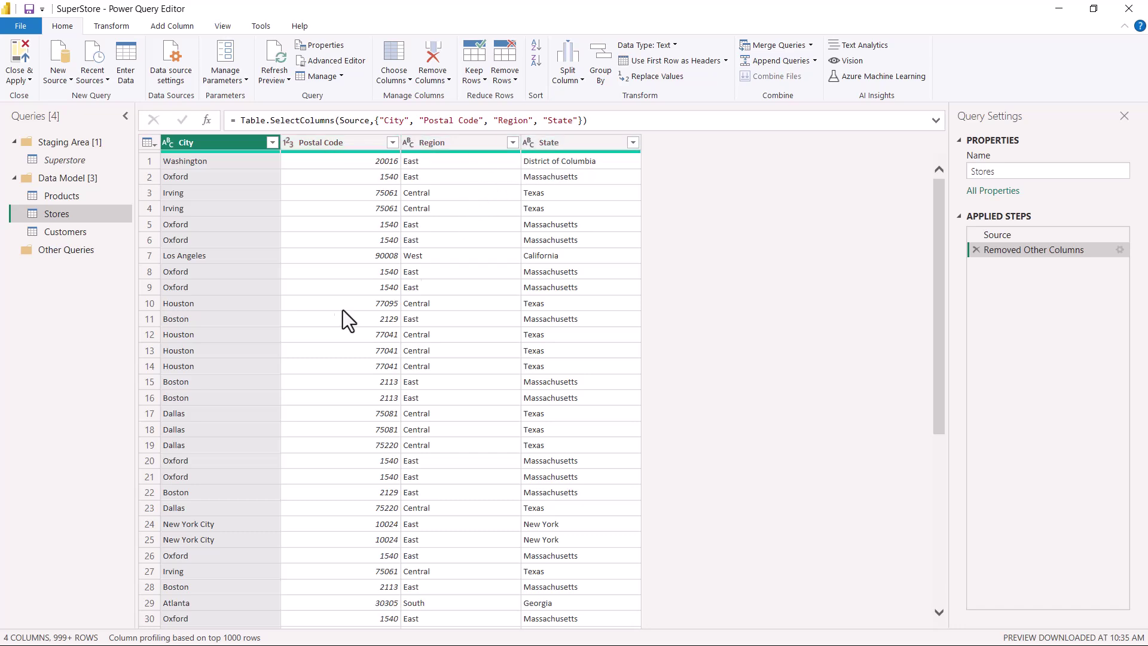
Base column profiling on the entire data set and show the column distribution for the Stores query.
{"action": "left_click", "coordinate": [217, 638]}
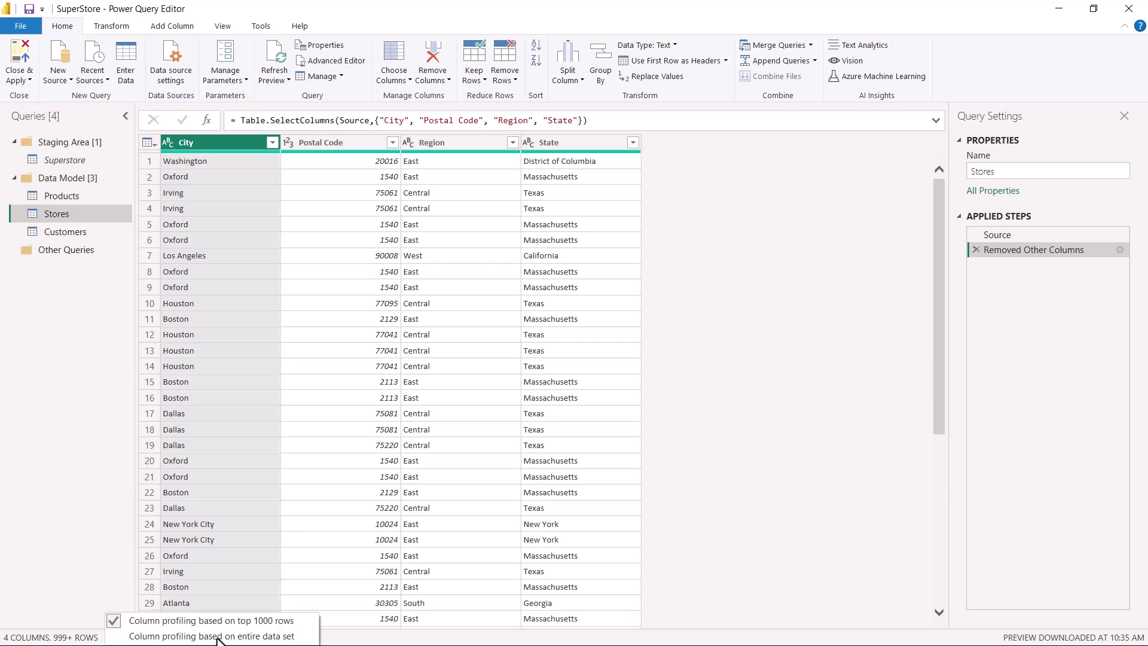
{"action": "left_click", "coordinate": [188, 636]}
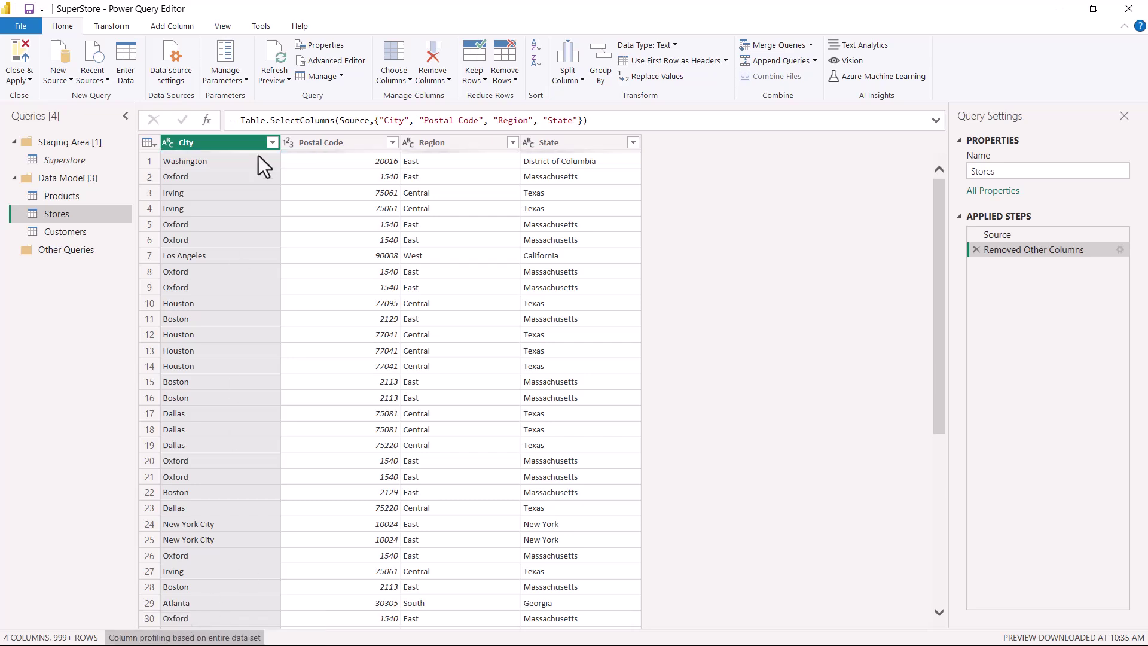
{"action": "left_click", "coordinate": [224, 26]}
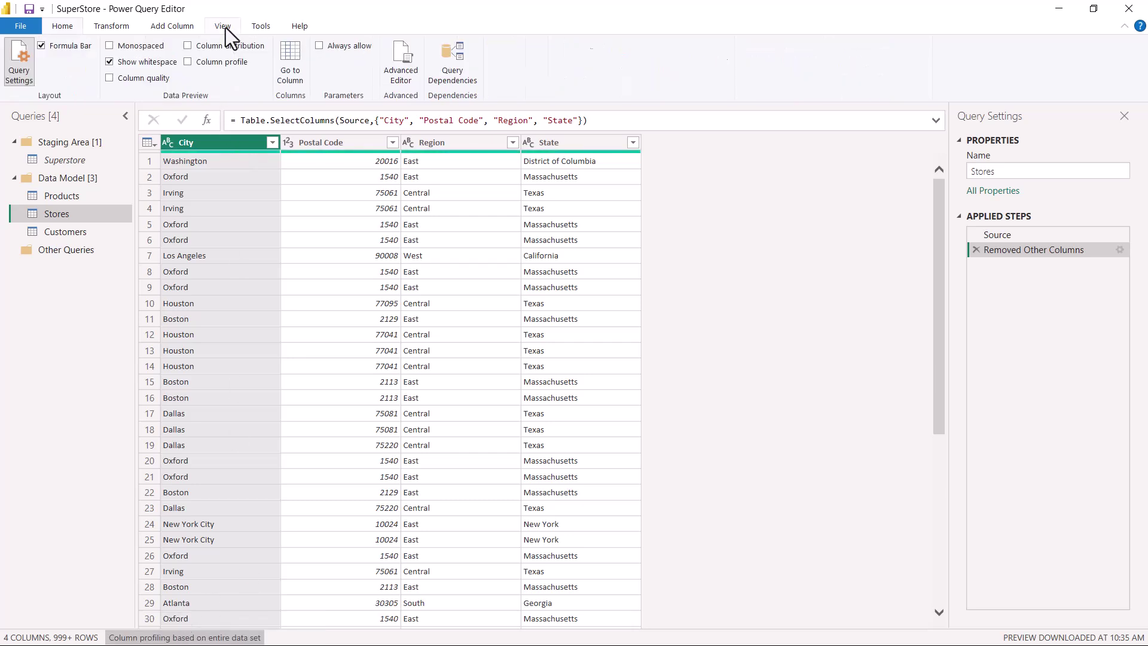
{"action": "left_click", "coordinate": [186, 45]}
{"action": "left_click", "coordinate": [371, 288]}
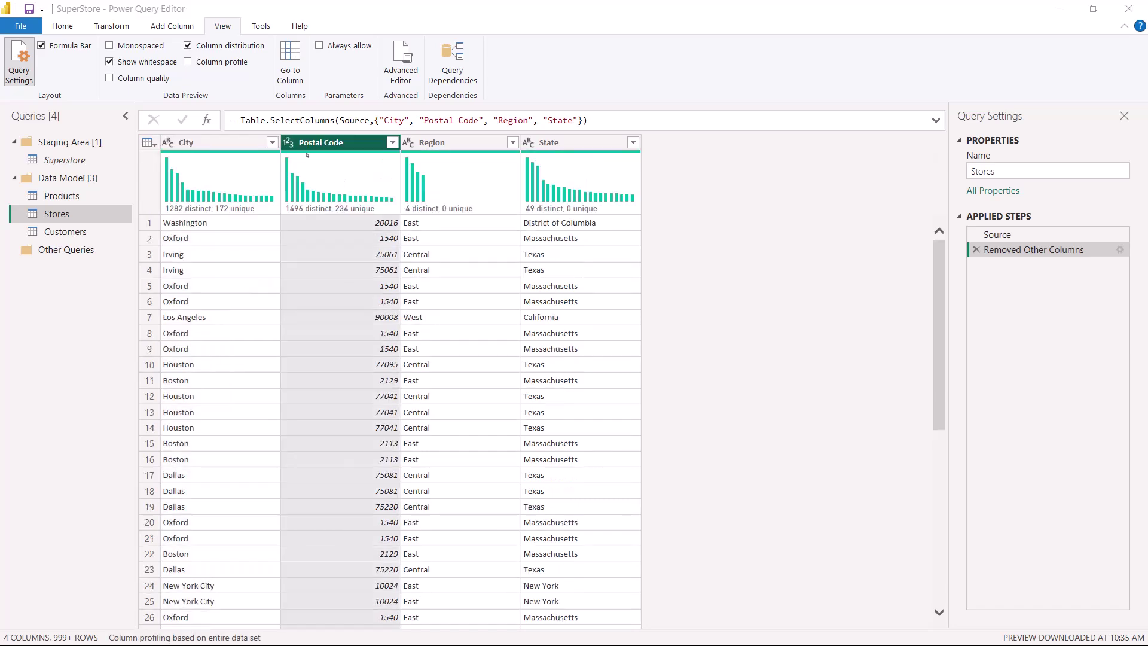
Try removing duplicate rows in Stores based on Postal Code alone, and delete the resulting Removed Duplicates step.
{"action": "mouse_move", "coordinate": [307, 154]}
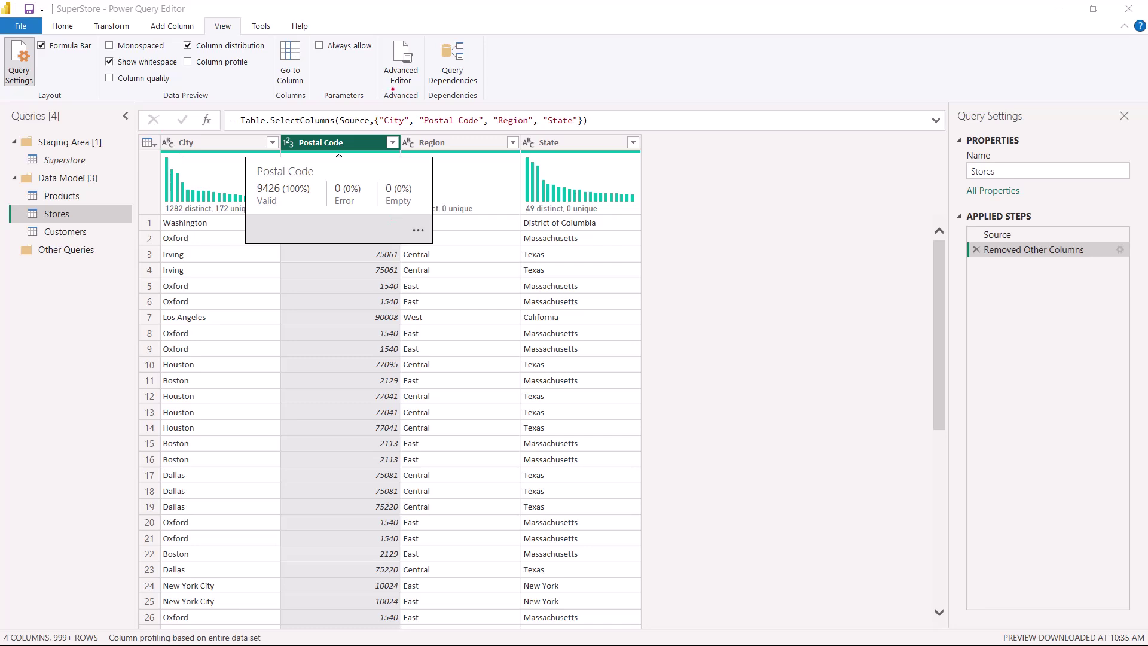
{"action": "mouse_move", "coordinate": [339, 210]}
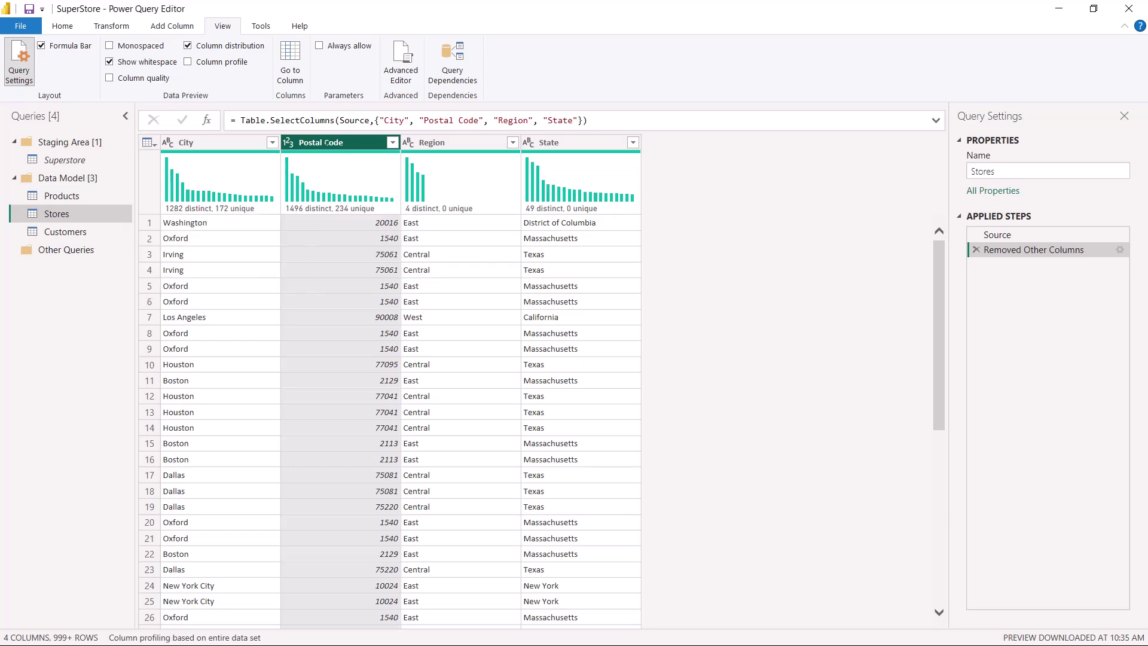
{"action": "right_click", "coordinate": [323, 141]}
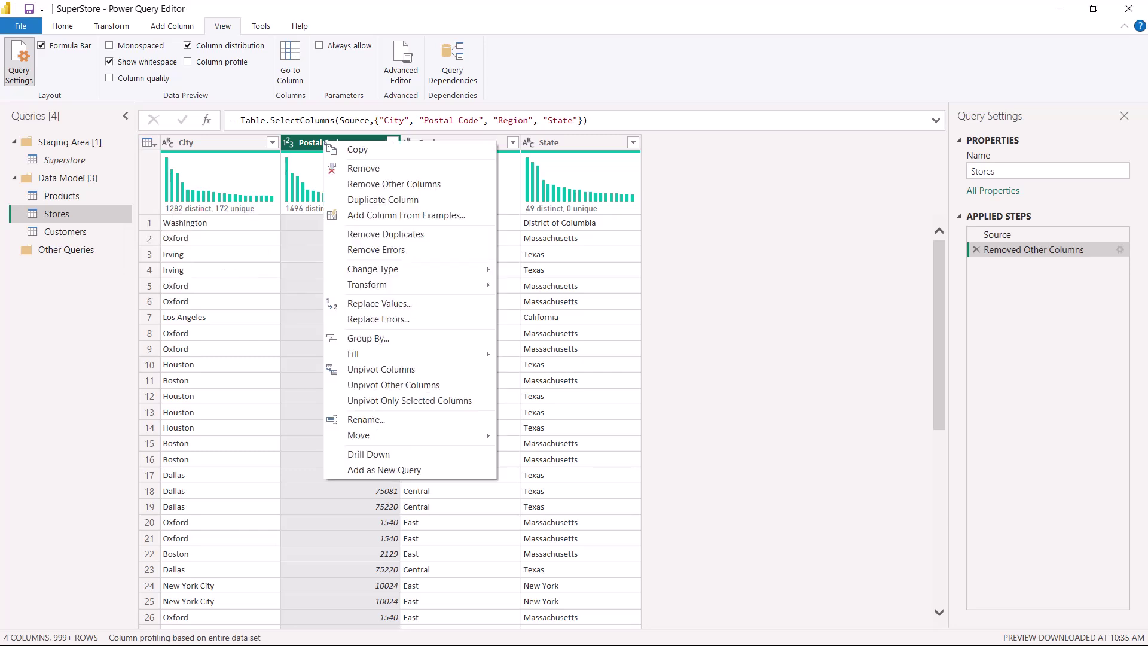
{"action": "left_click", "coordinate": [351, 234]}
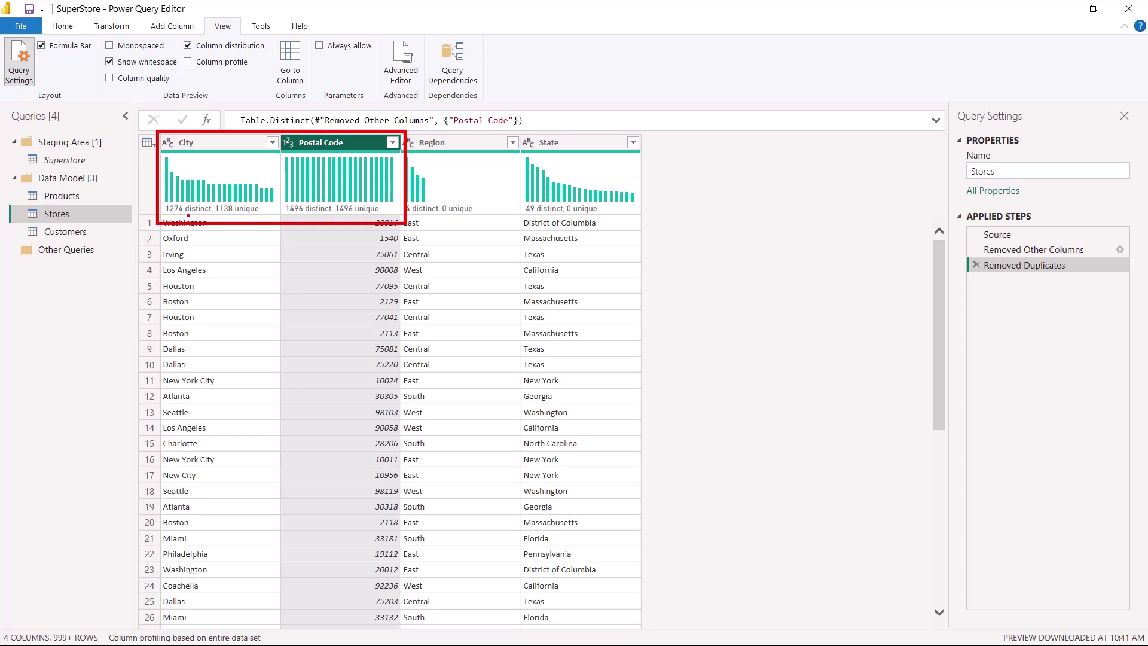
{"action": "left_click_drag", "start_coordinate": [170, 213], "coordinate": [201, 211]}
{"action": "key", "text": "Escape"}
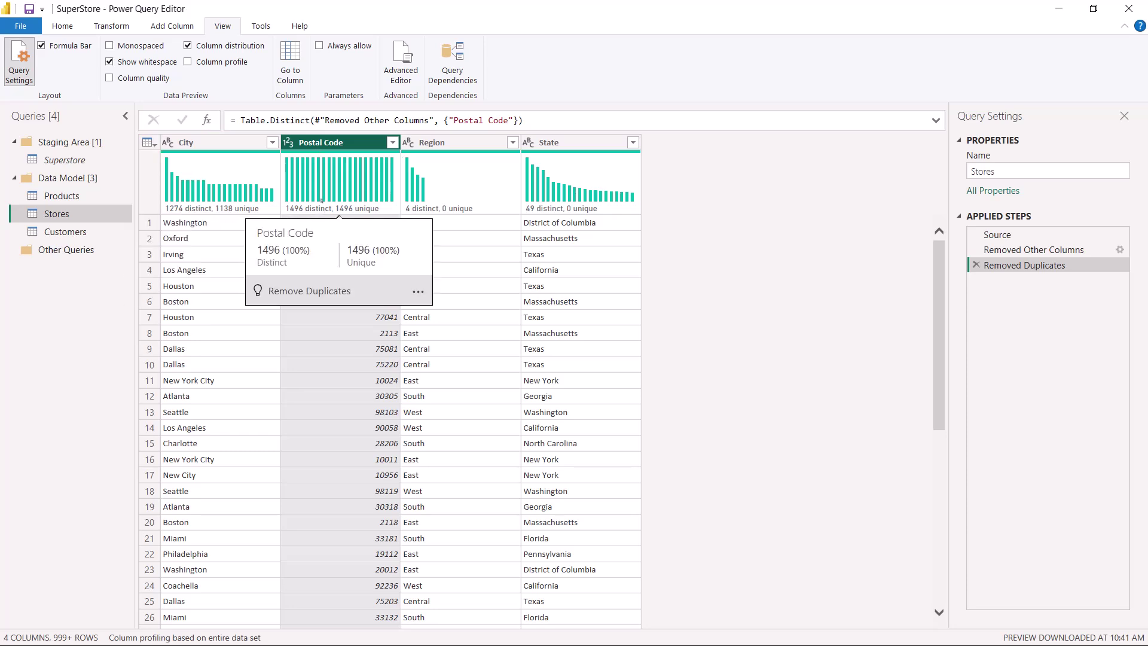
{"action": "mouse_move", "coordinate": [331, 208]}
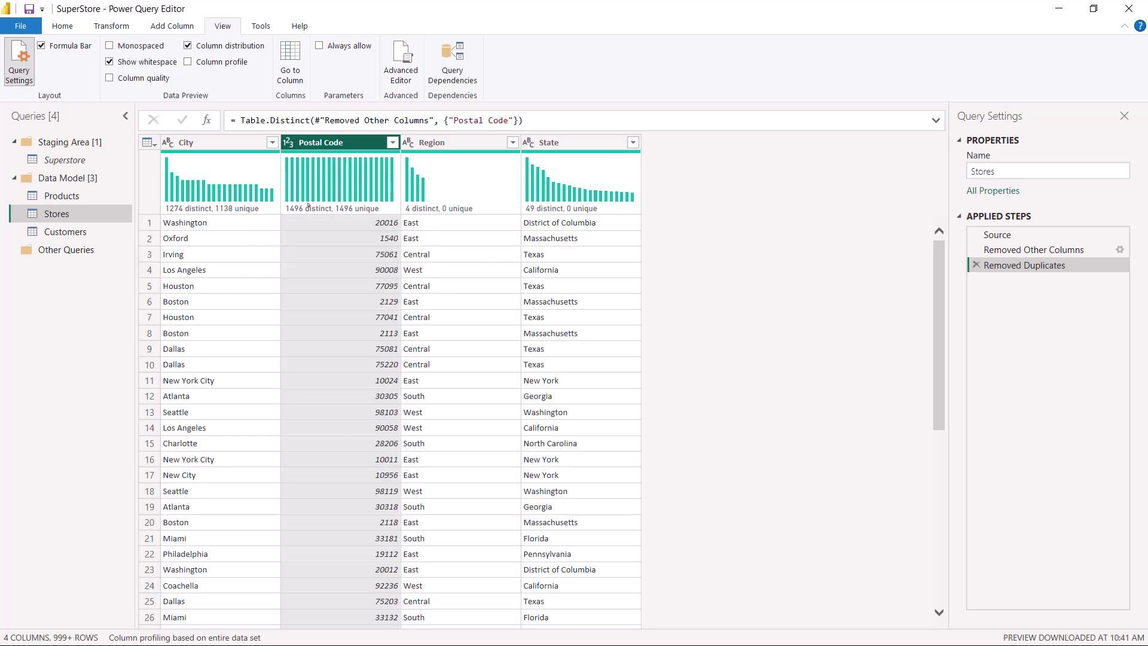
{"action": "mouse_move", "coordinate": [214, 206]}
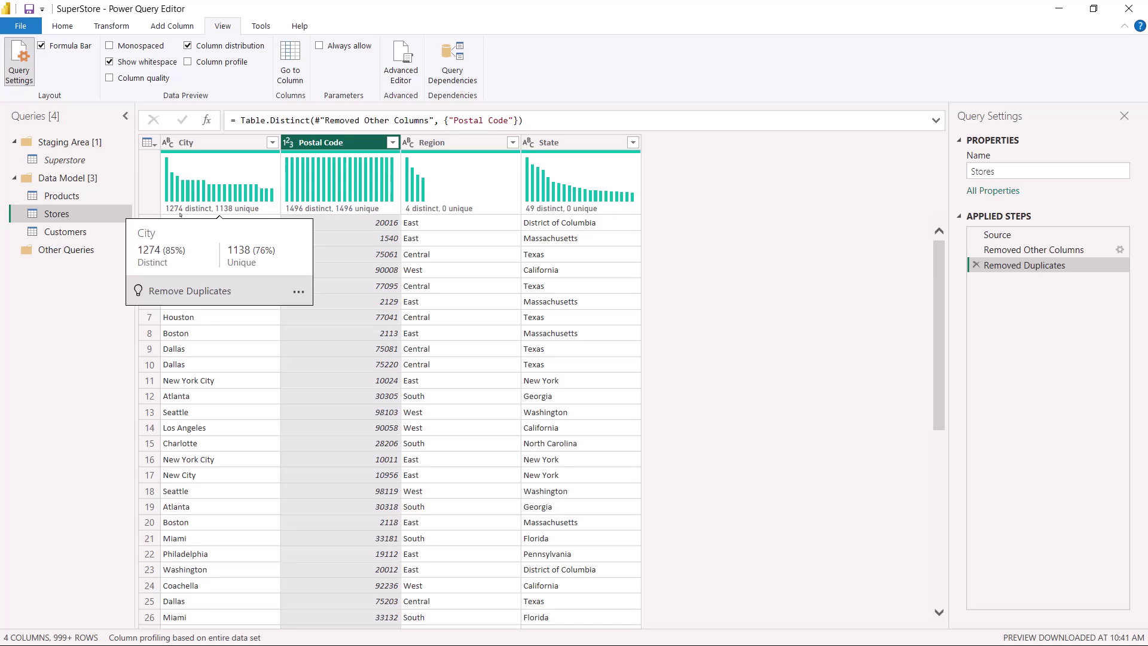
{"action": "left_click", "coordinate": [215, 143]}
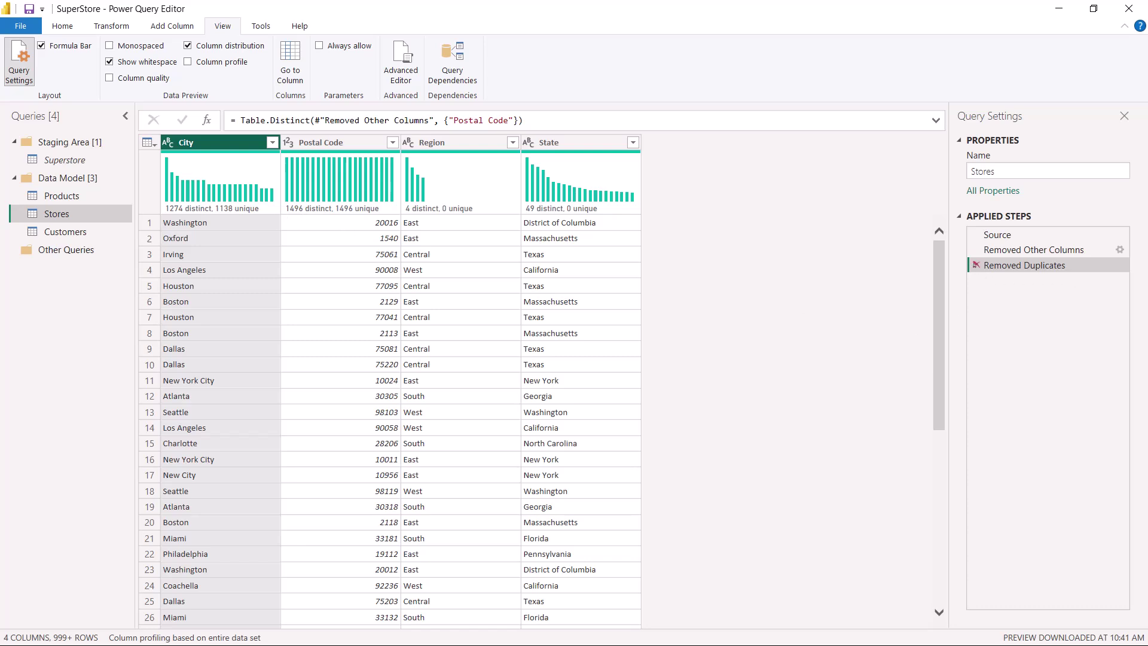
{"action": "left_click", "coordinate": [976, 265]}
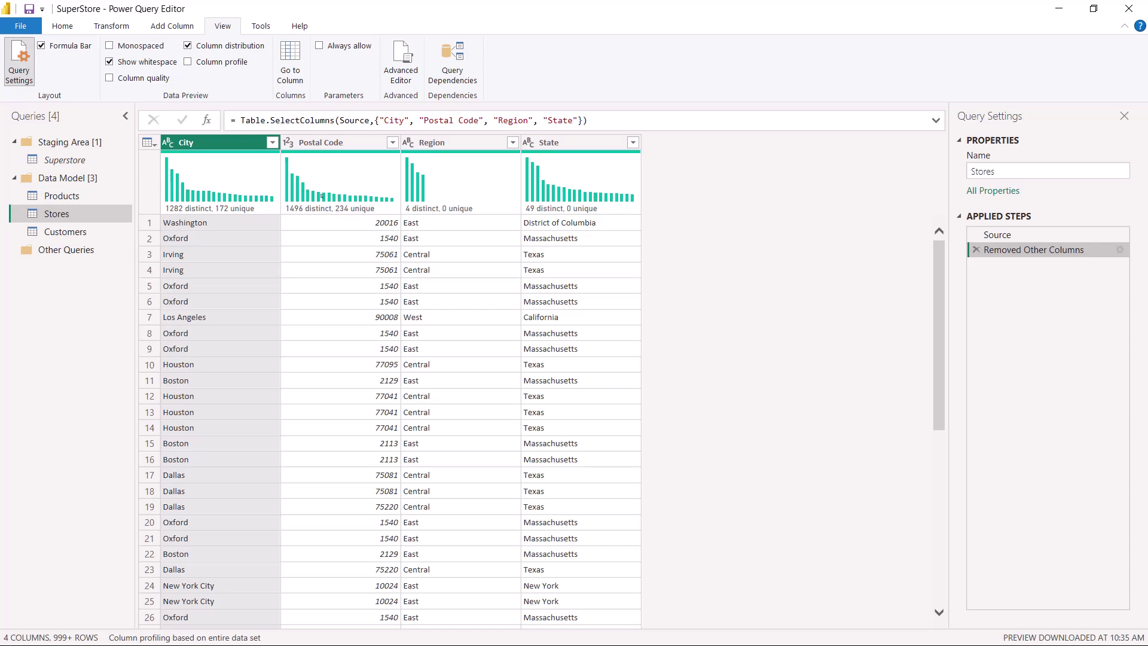
Remove duplicate rows in Stores based on the combination of the City and Postal Code columns.
{"action": "mouse_move", "coordinate": [363, 198]}
{"action": "left_click", "coordinate": [326, 145], "text": "ctrl"}
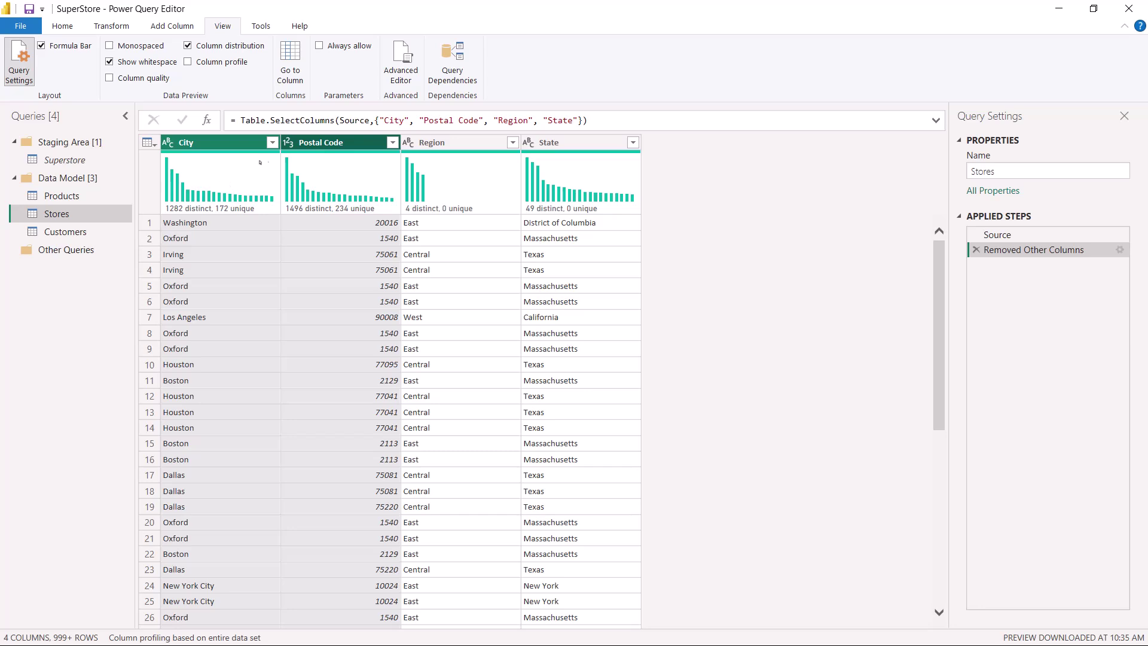
{"action": "mouse_move", "coordinate": [317, 168]}
{"action": "right_click", "coordinate": [318, 143]}
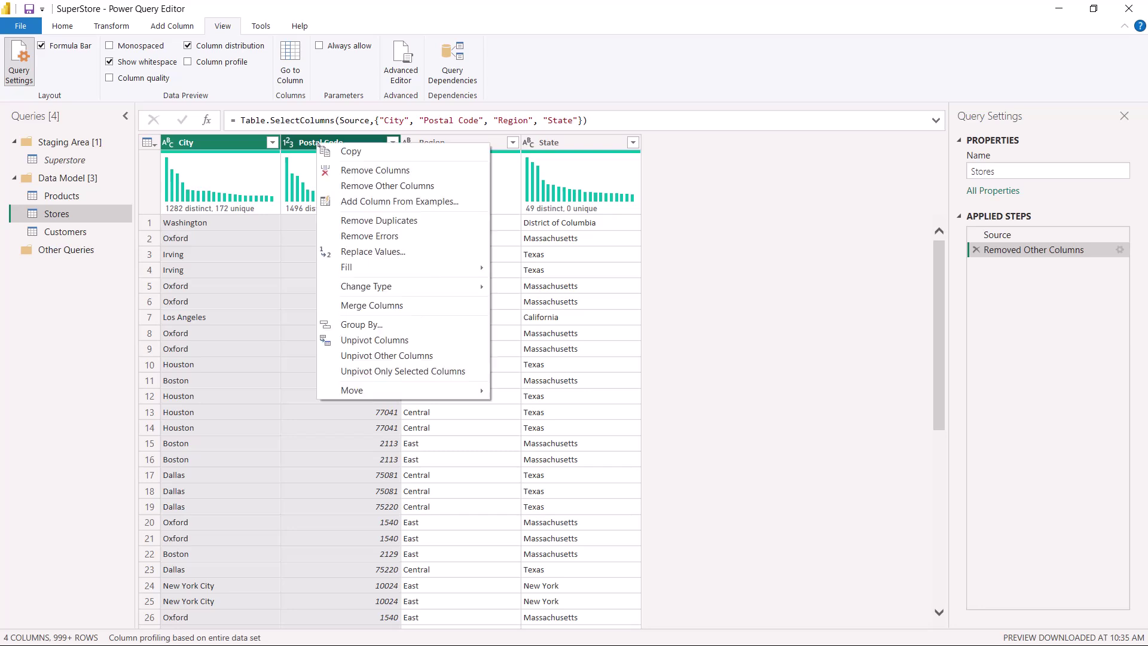
{"action": "left_click", "coordinate": [378, 221]}
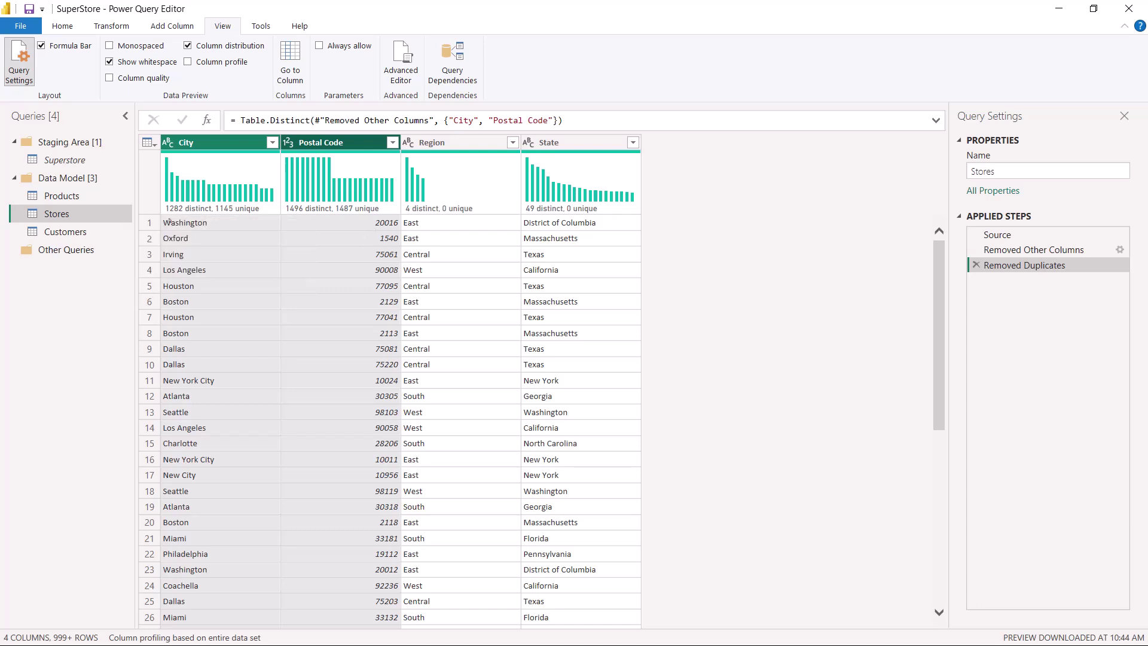
Examine the distinct and unique value counts of the City, Postal Code, Region and State columns.
{"action": "mouse_move", "coordinate": [180, 217]}
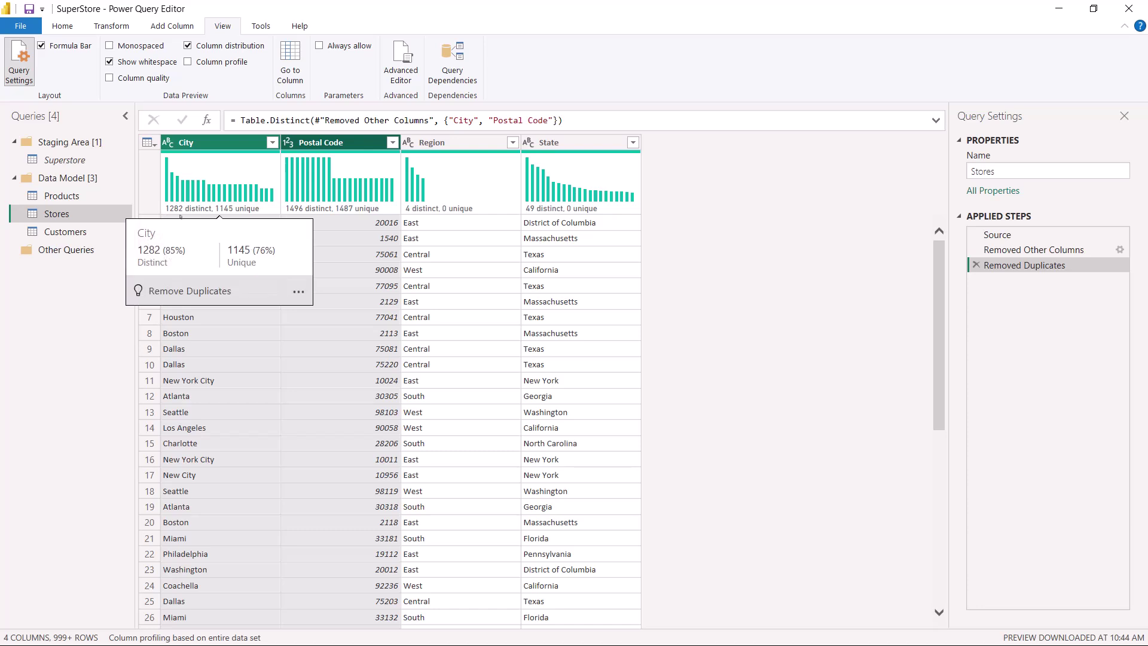
{"action": "mouse_move", "coordinate": [293, 210]}
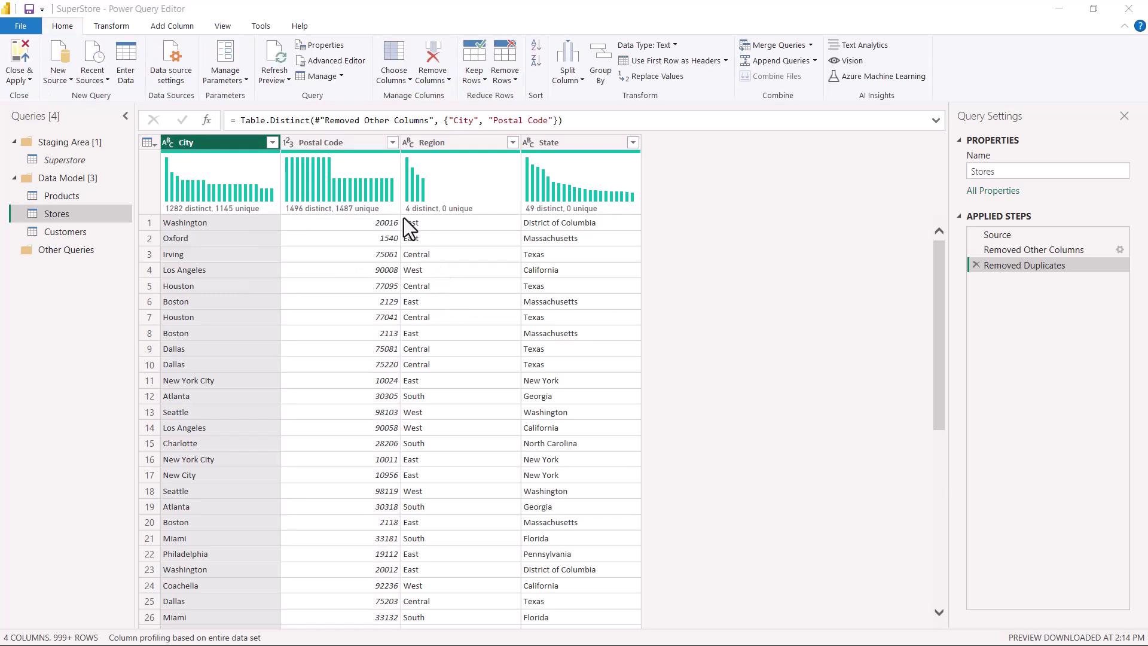
{"action": "mouse_move", "coordinate": [194, 215]}
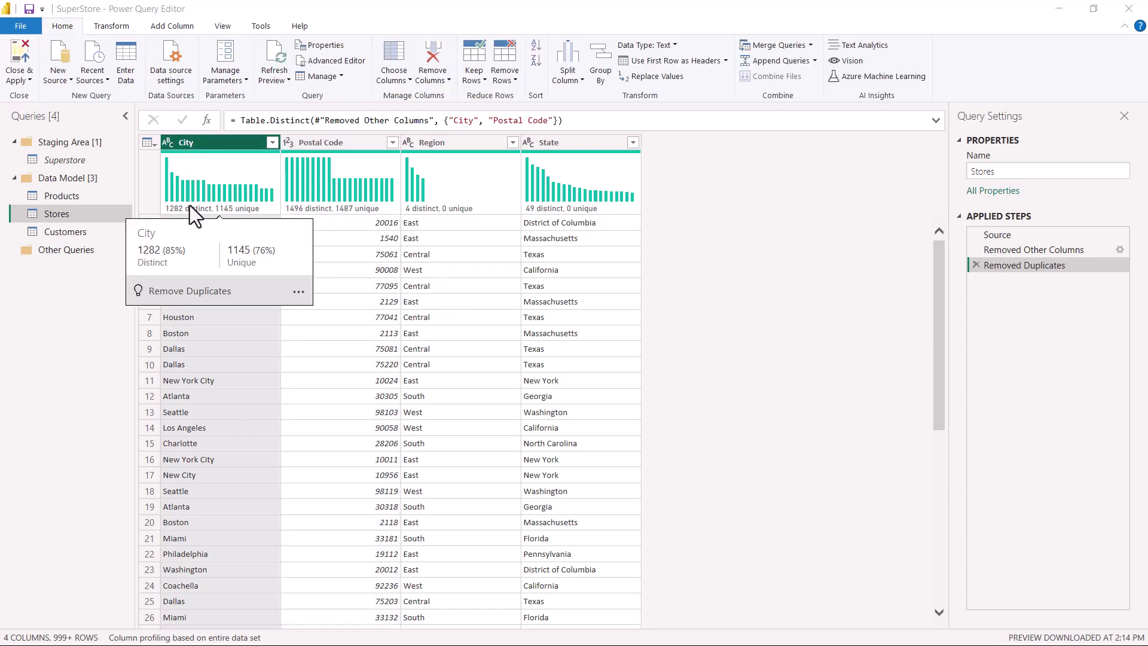
{"action": "left_click", "coordinate": [322, 144]}
{"action": "mouse_move", "coordinate": [206, 204]}
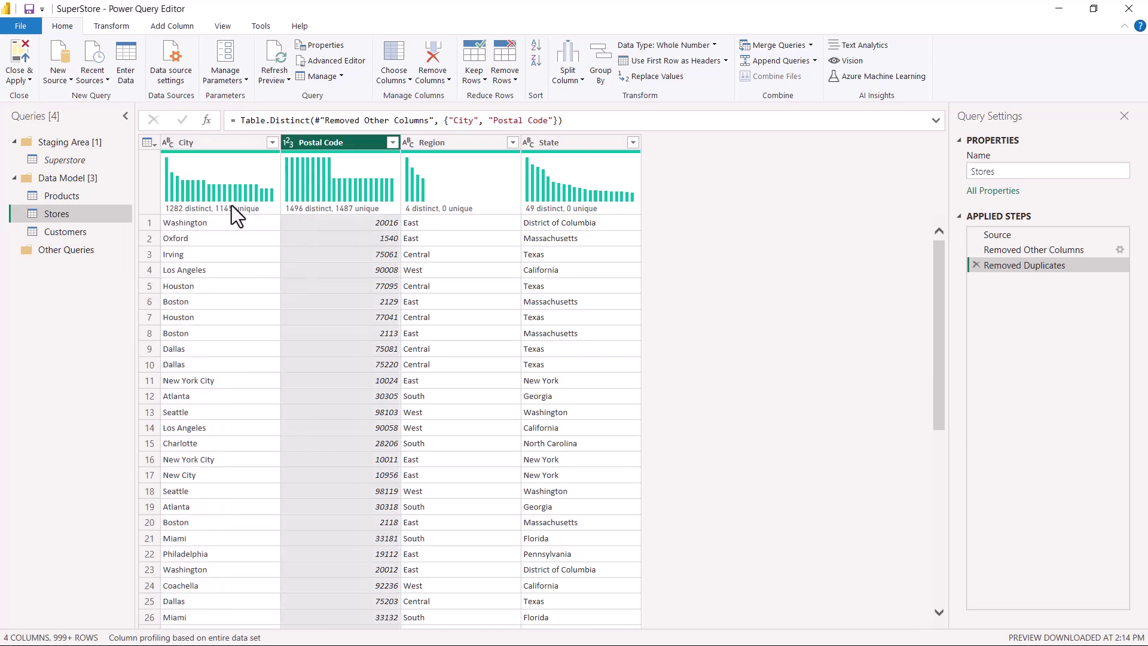
{"action": "mouse_move", "coordinate": [171, 213]}
{"action": "mouse_move", "coordinate": [298, 209]}
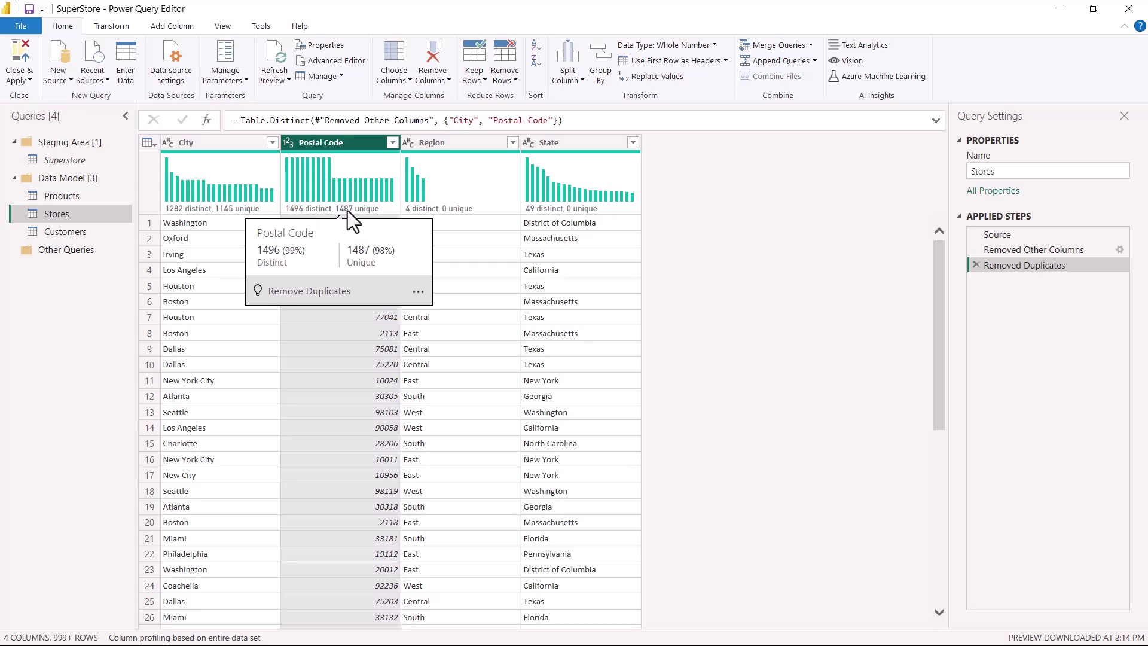
{"action": "mouse_move", "coordinate": [428, 211]}
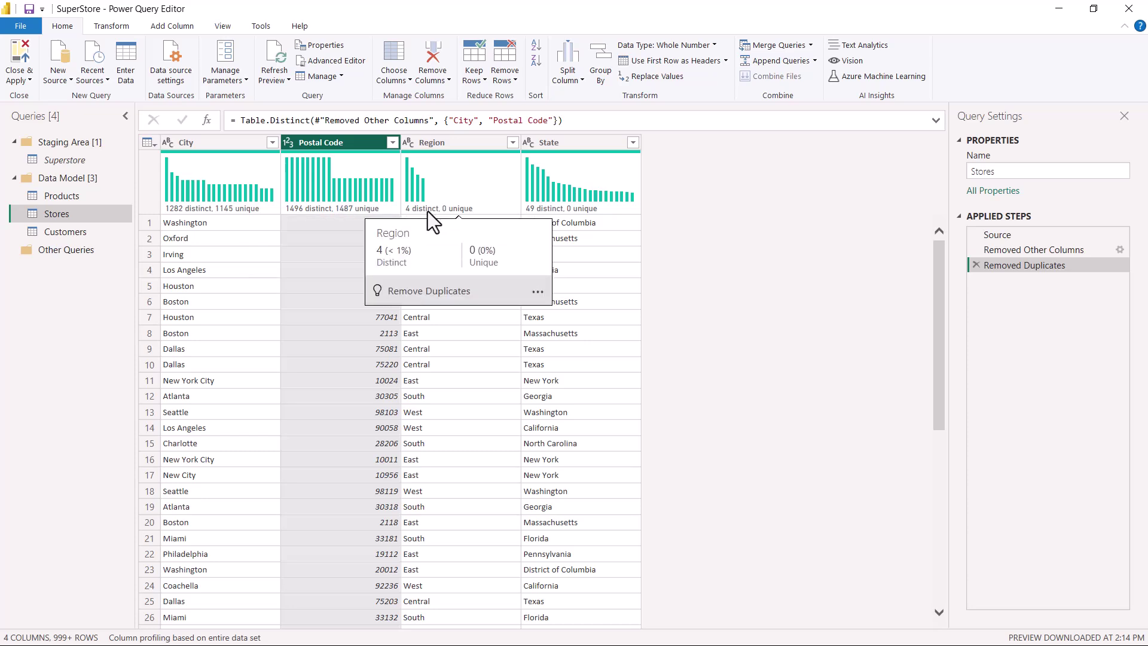
{"action": "mouse_move", "coordinate": [533, 211]}
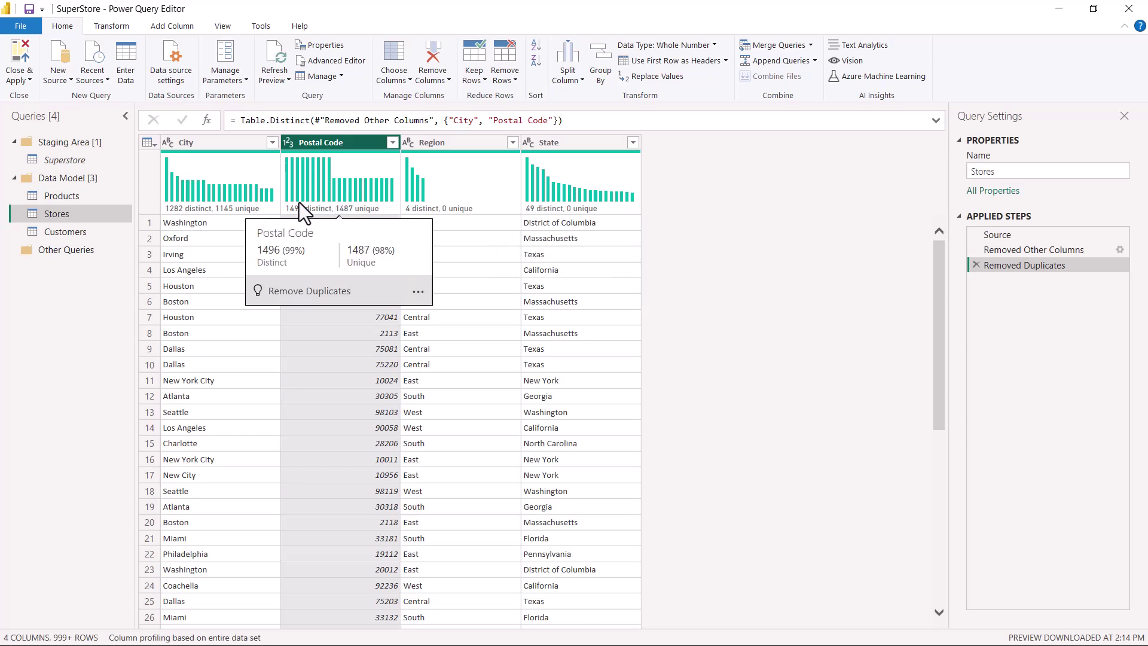
{"action": "mouse_move", "coordinate": [353, 206]}
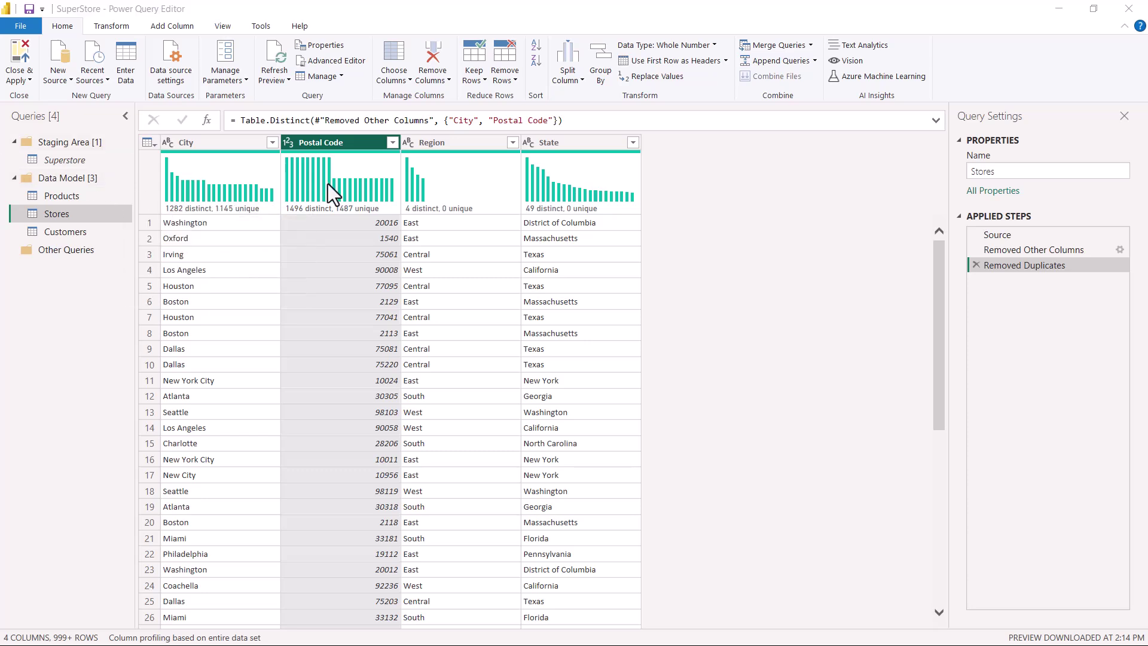
Add an index column starting from 1 to the Stores query.
{"action": "left_click", "coordinate": [156, 27]}
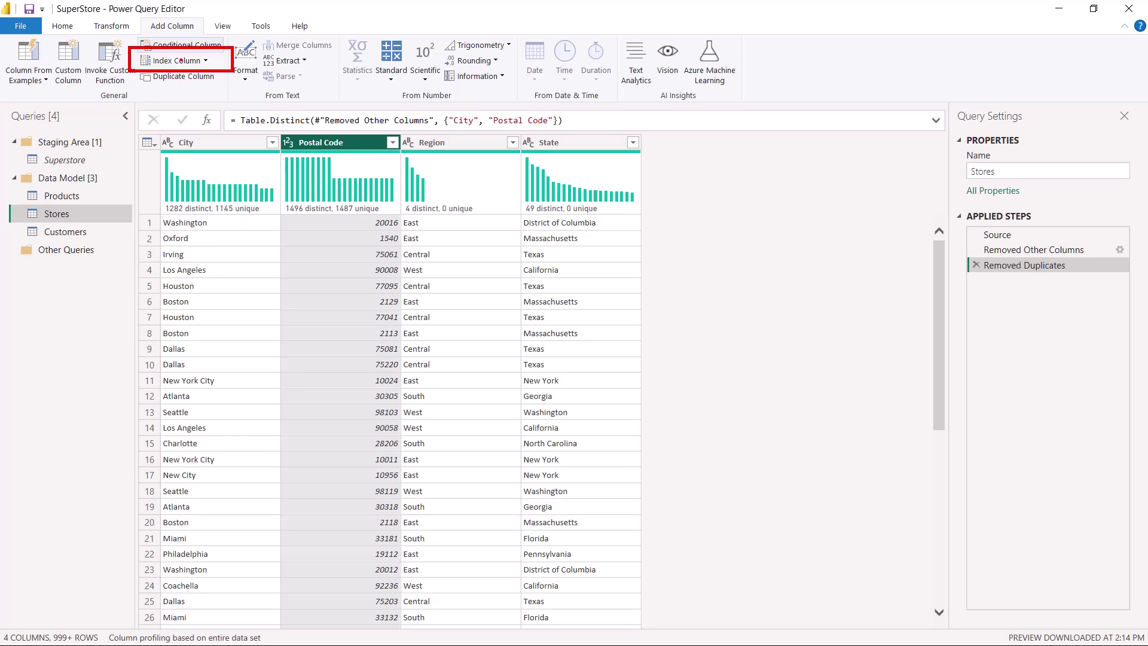
{"action": "left_click", "coordinate": [205, 62]}
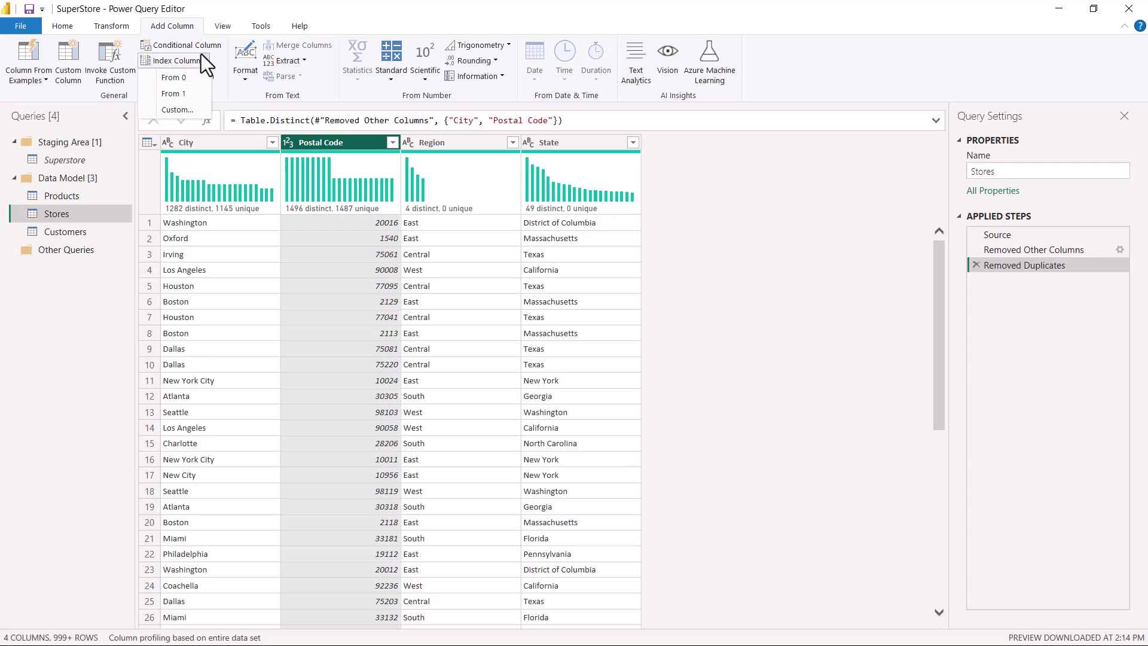
{"action": "left_click", "coordinate": [175, 94]}
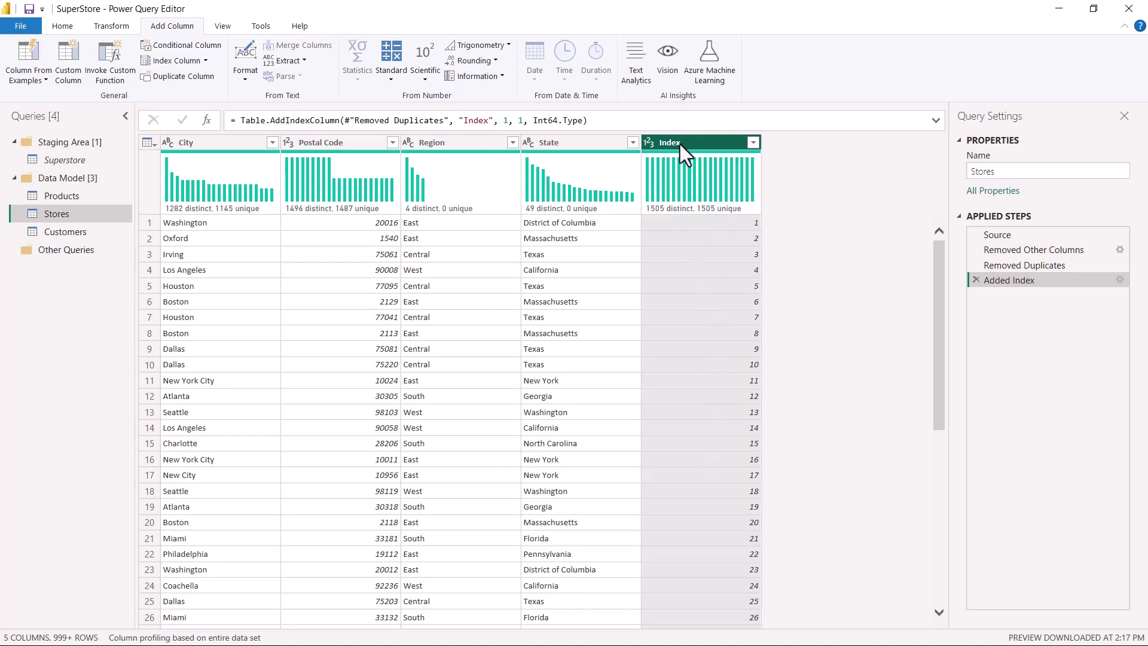
Rename the new Index column so that it identifies the store.
{"action": "mouse_move", "coordinate": [676, 200]}
{"action": "double_click", "coordinate": [678, 146]}
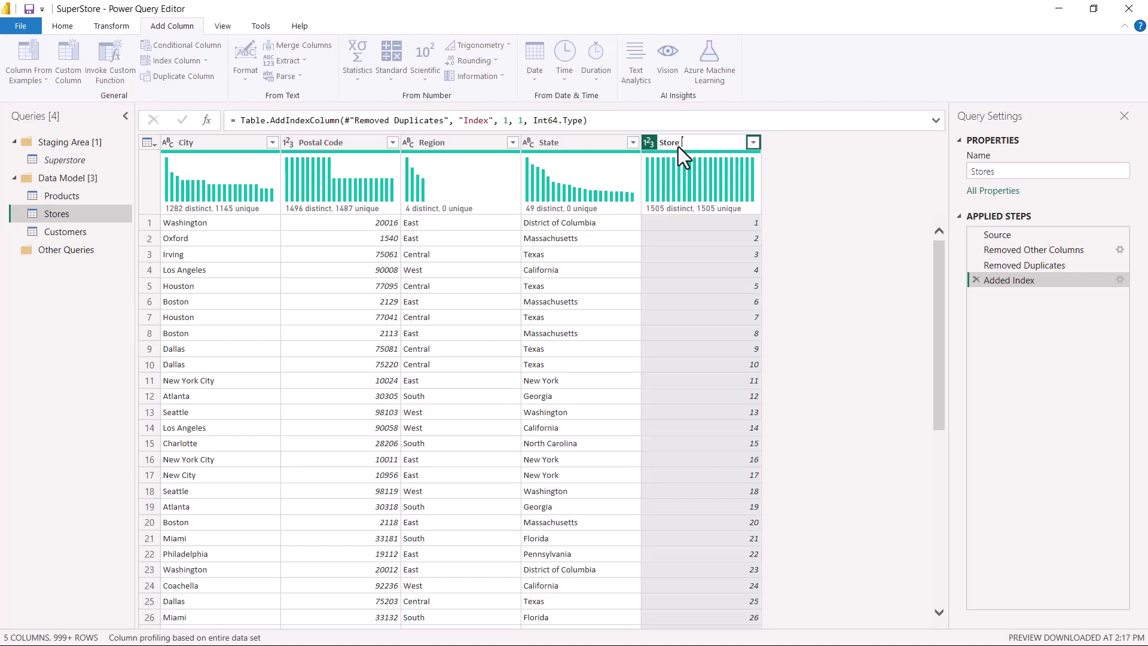
{"action": "key", "text": "Return"}
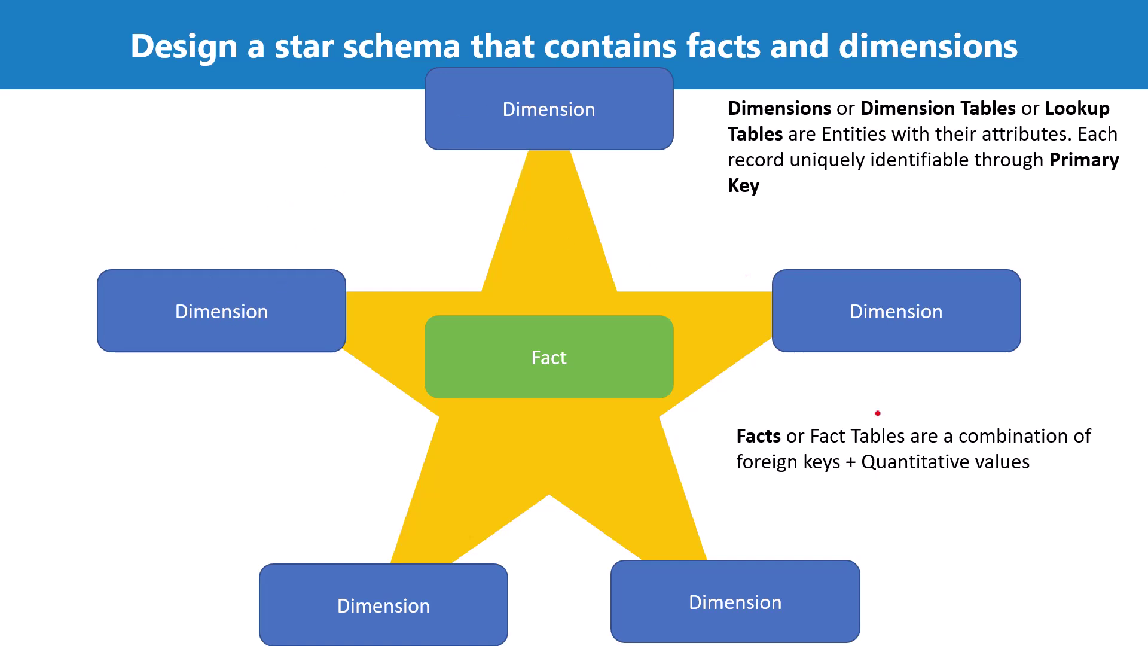
{"action": "left_click_drag", "start_coordinate": [850, 330], "coordinate": [904, 329]}
{"action": "left_click_drag", "start_coordinate": [515, 128], "coordinate": [611, 129]}
{"action": "left_click_drag", "start_coordinate": [193, 333], "coordinate": [294, 341]}
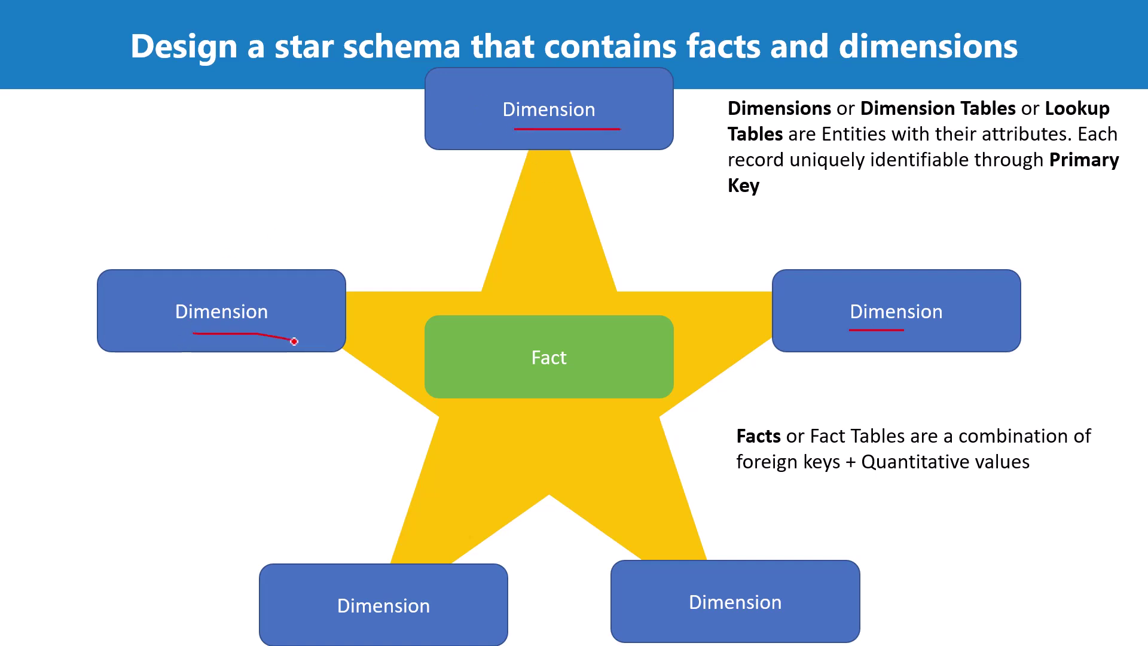